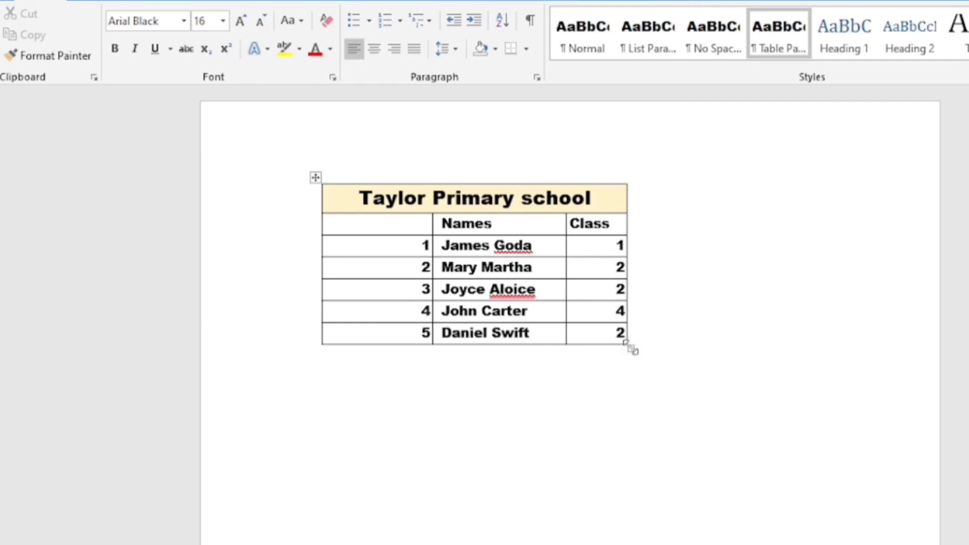
- Stretch the Taylor Primary school table much wider and taller, then deselect it
{"action": "left_click_drag", "start_coordinate": [632, 349], "coordinate": [883, 490]}
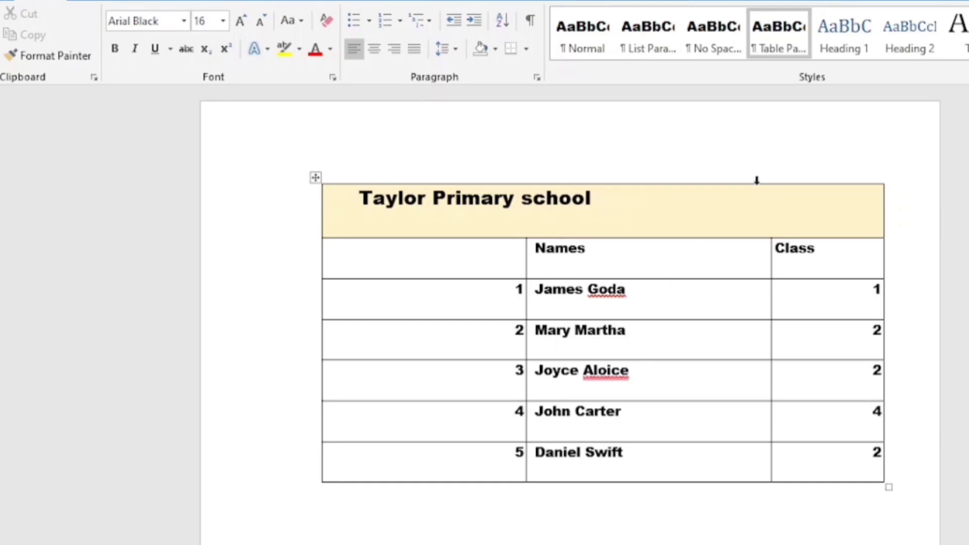
{"action": "left_click", "coordinate": [756, 180]}
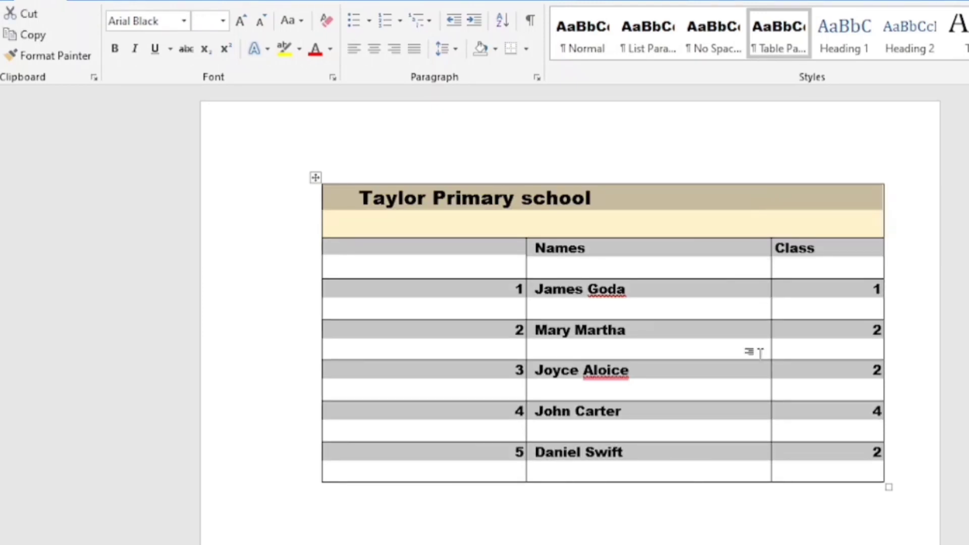
{"action": "left_click", "coordinate": [586, 542]}
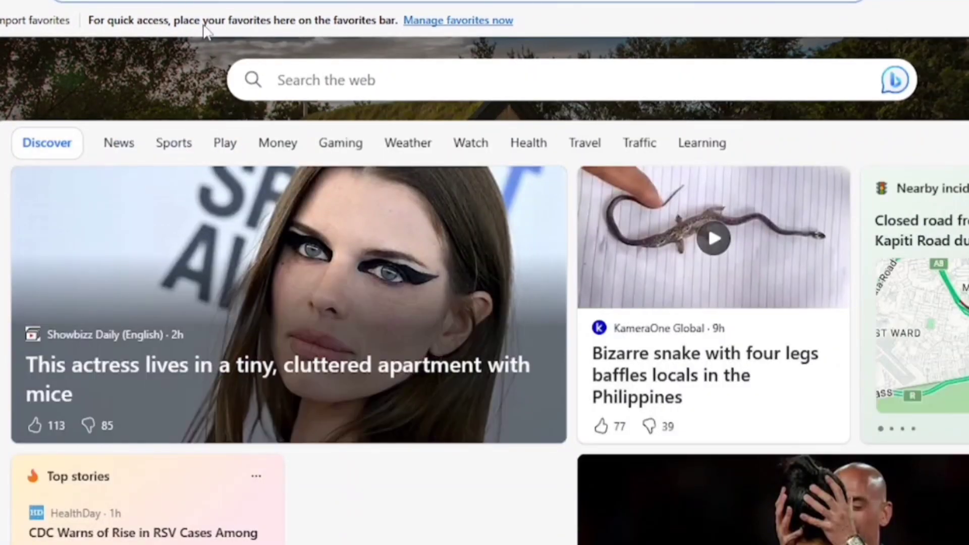
- Search Bing for 'ilovepdf' from Edge's address bar suggestions
{"action": "left_click", "coordinate": [197, 1]}
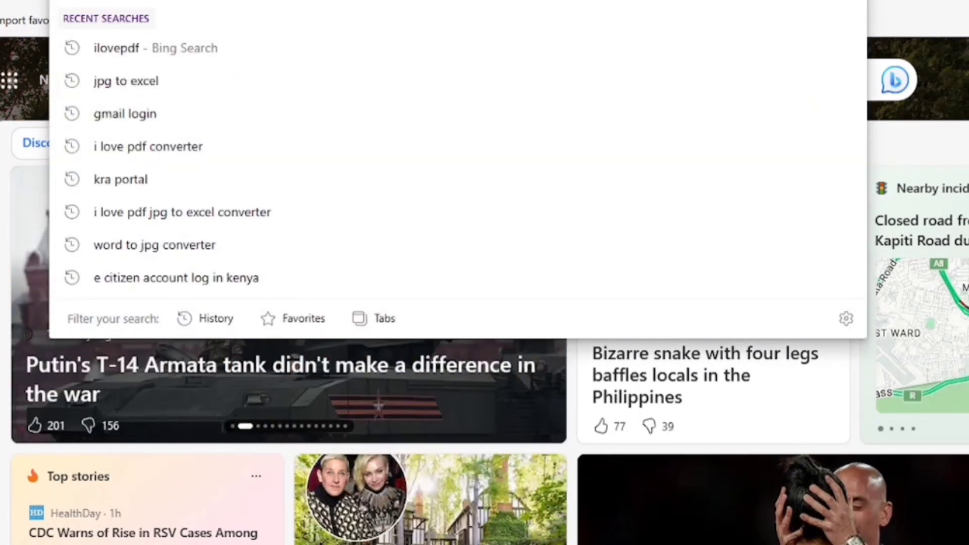
{"action": "type", "text": "ilovepdf"}
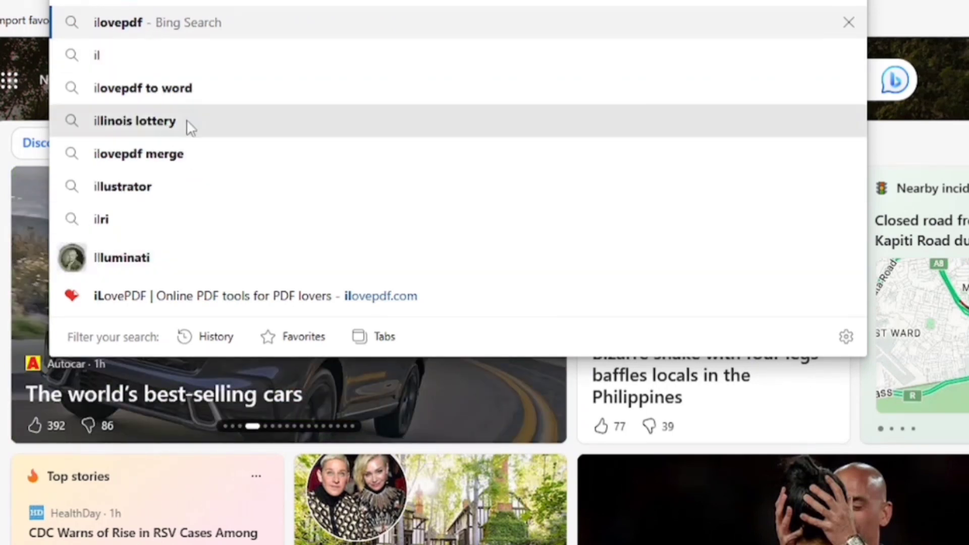
{"action": "left_click", "coordinate": [135, 24]}
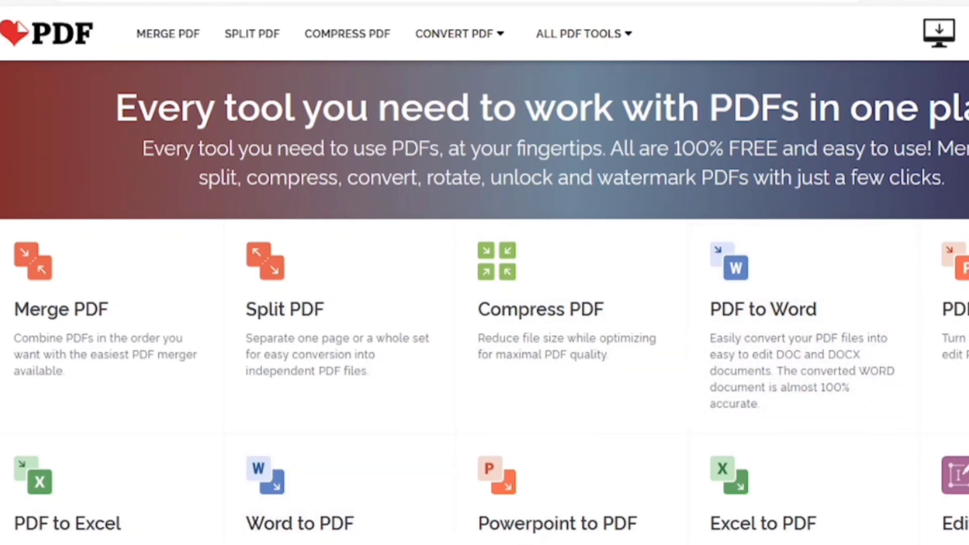
- Browse iLovePDF's tool cards, settling on the row containing Word to PDF
{"action": "scroll", "coordinate": [484, 303], "scroll_direction": "down", "scroll_amount": 1}
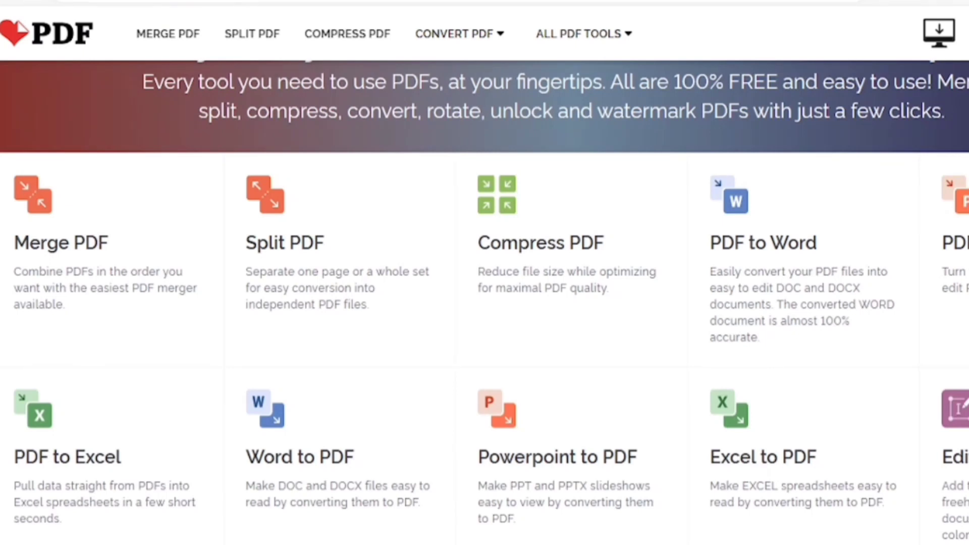
{"action": "scroll", "coordinate": [484, 303], "scroll_direction": "down", "scroll_amount": 4}
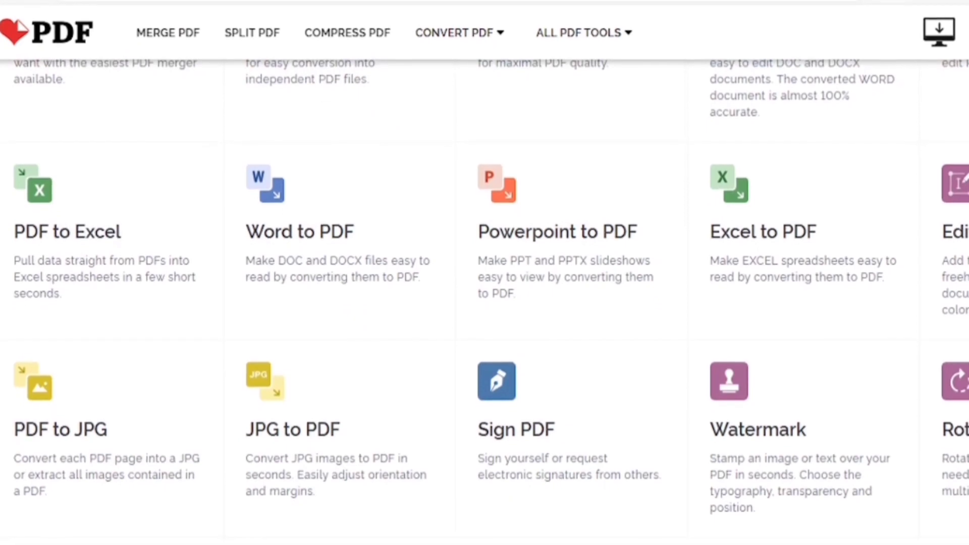
{"action": "scroll", "coordinate": [484, 302], "scroll_direction": "down", "scroll_amount": 5}
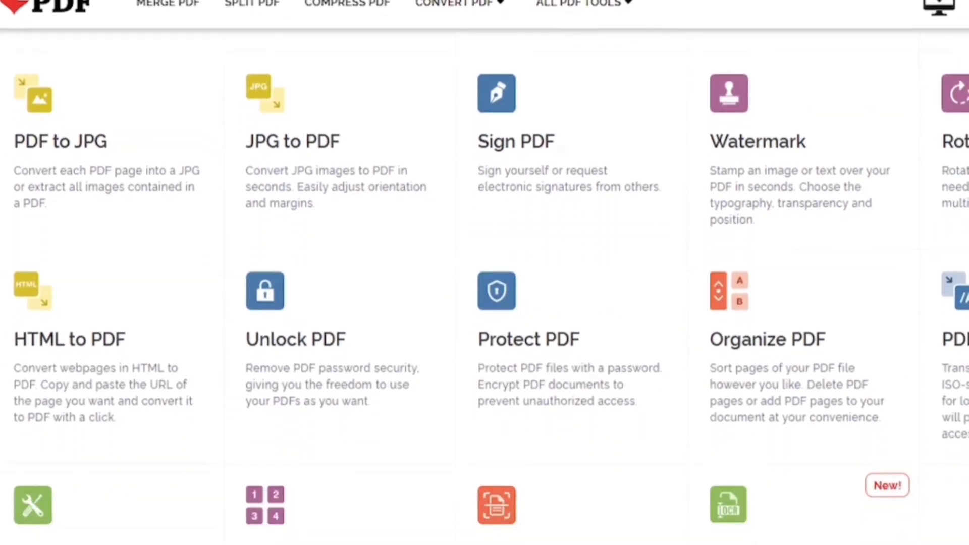
{"action": "scroll", "coordinate": [485, 303], "scroll_direction": "down", "scroll_amount": 8}
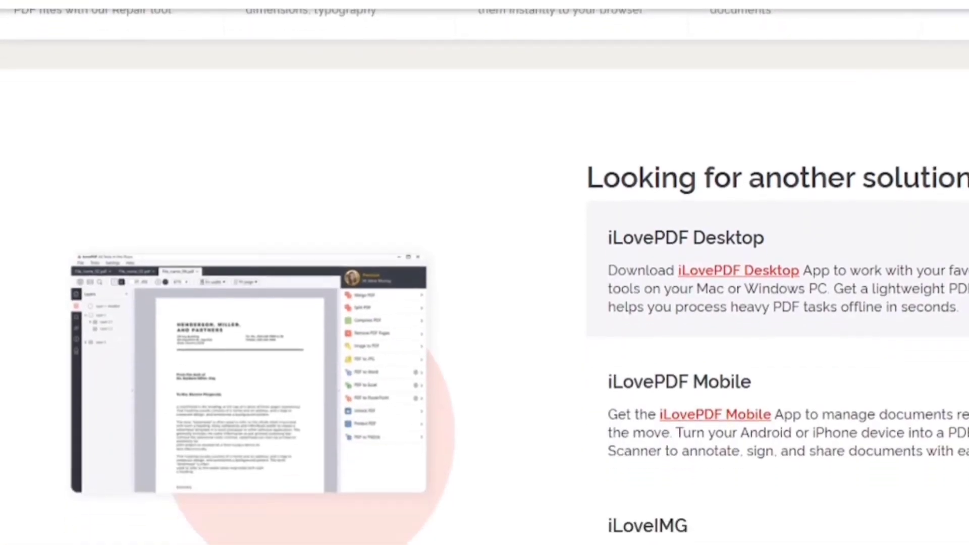
{"action": "scroll", "coordinate": [485, 303], "scroll_direction": "down", "scroll_amount": 3}
{"action": "scroll", "coordinate": [484, 303], "scroll_direction": "up", "scroll_amount": 10}
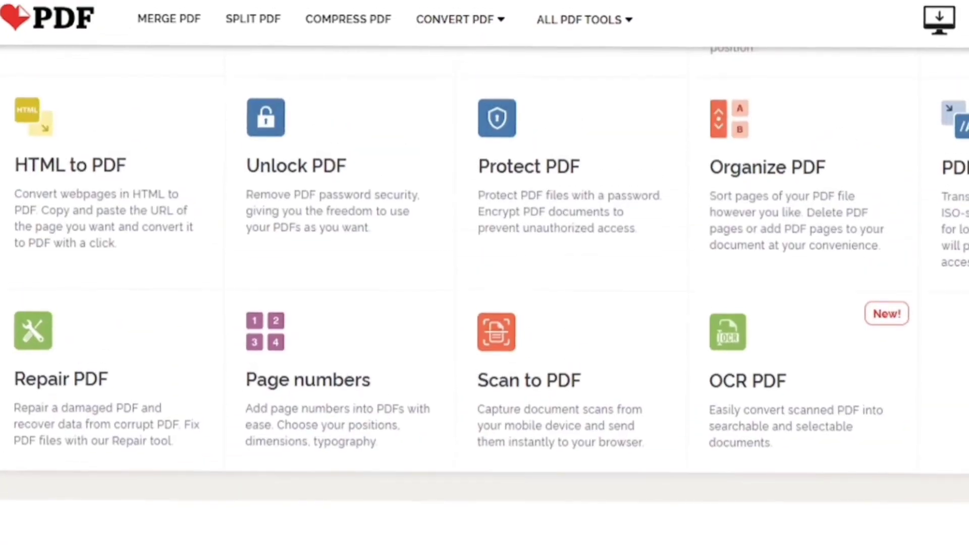
{"action": "scroll", "coordinate": [484, 303], "scroll_direction": "up", "scroll_amount": 3}
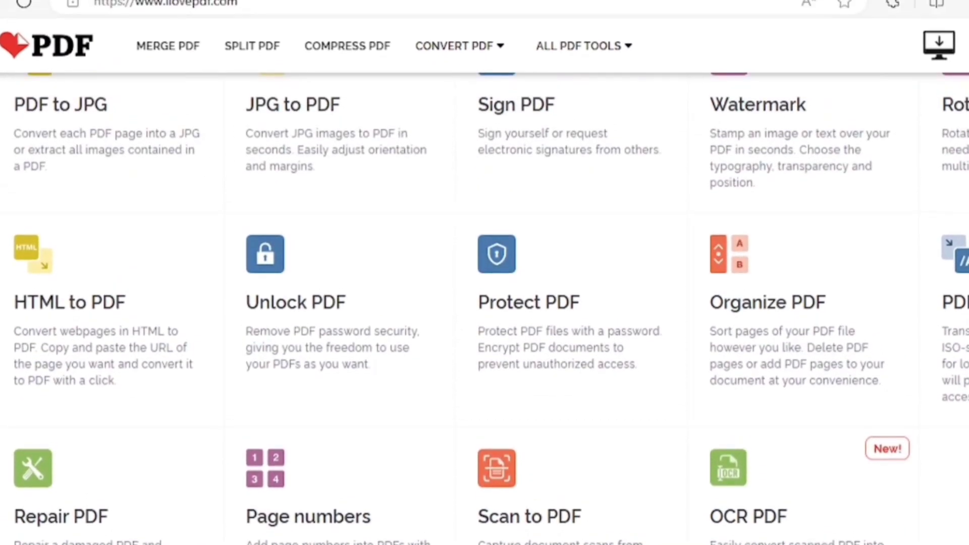
{"action": "scroll", "coordinate": [484, 302], "scroll_direction": "up", "scroll_amount": 4}
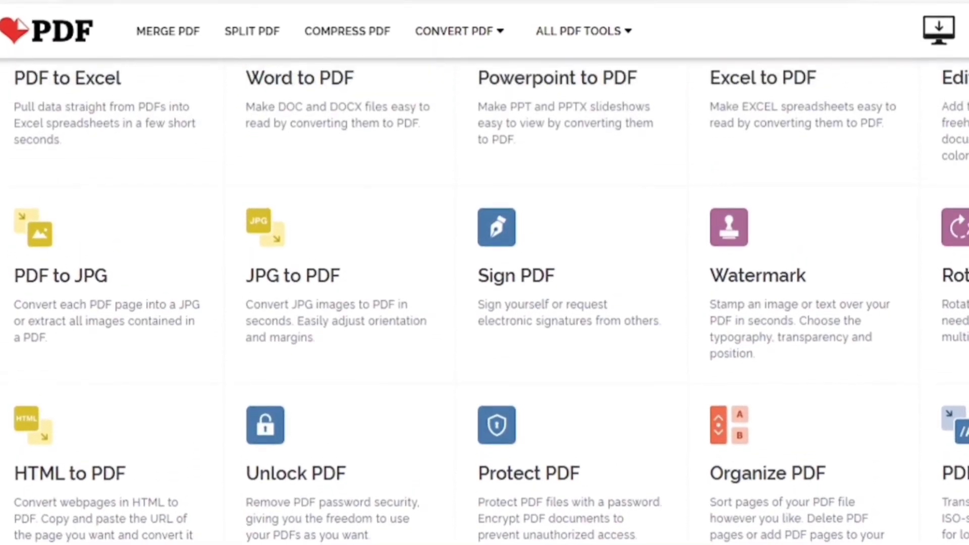
{"action": "scroll", "coordinate": [484, 303], "scroll_direction": "up", "scroll_amount": 3}
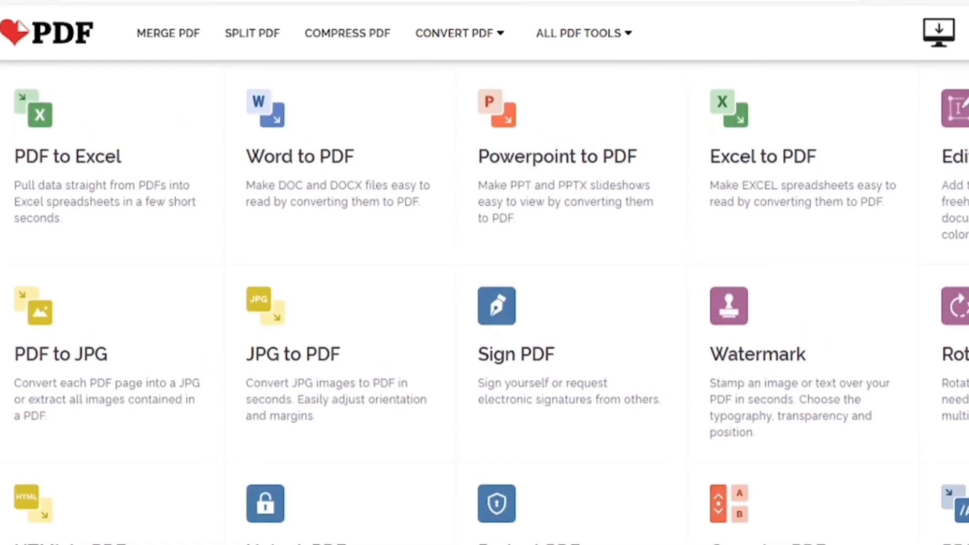
{"action": "scroll", "coordinate": [485, 302], "scroll_direction": "up", "scroll_amount": 3}
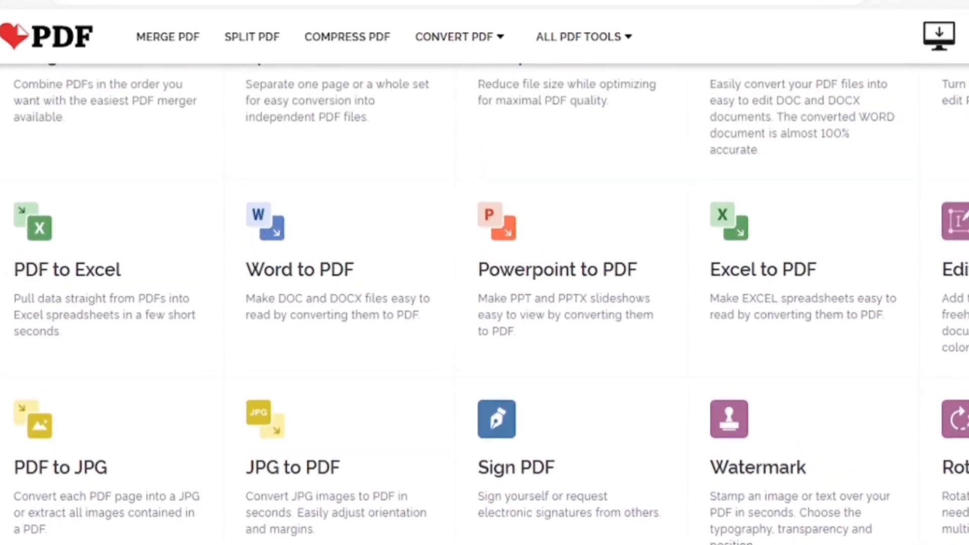
{"action": "scroll", "coordinate": [484, 303], "scroll_direction": "up", "scroll_amount": 3}
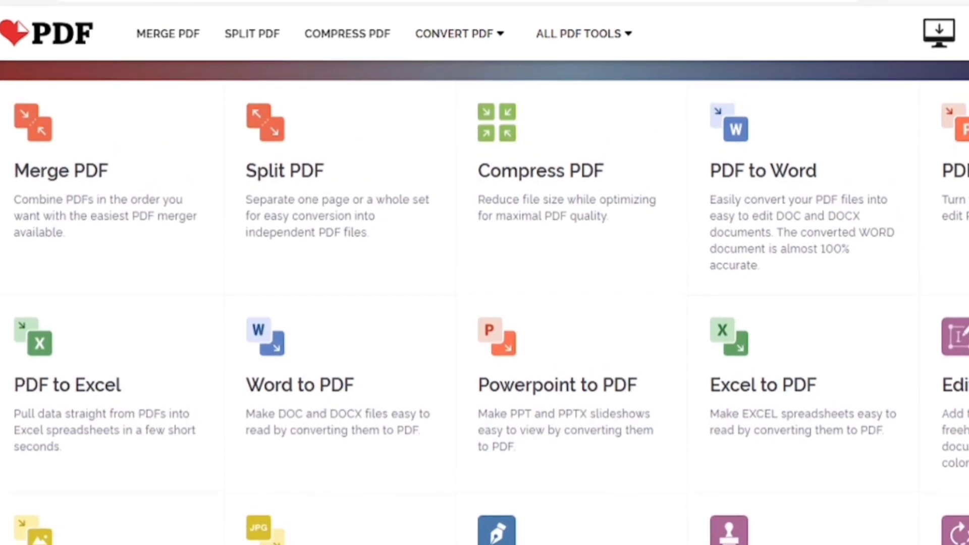
{"action": "scroll", "coordinate": [484, 303], "scroll_direction": "up", "scroll_amount": 3}
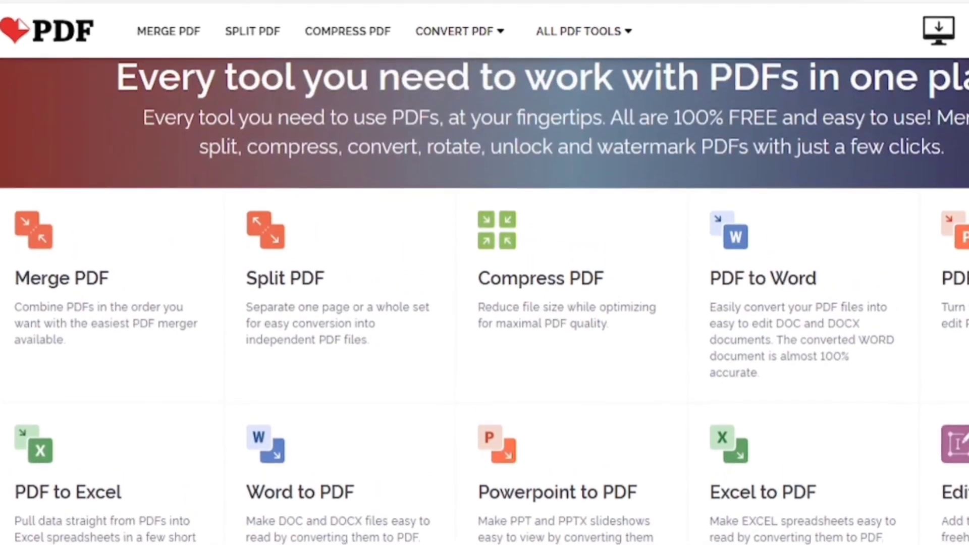
{"action": "scroll", "coordinate": [484, 303], "scroll_direction": "down", "scroll_amount": 1}
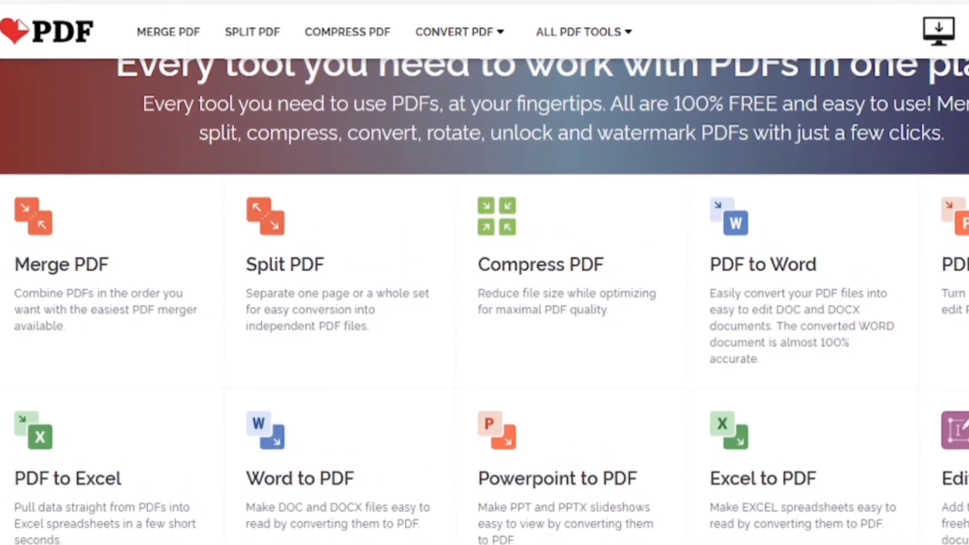
{"action": "scroll", "coordinate": [484, 303], "scroll_direction": "down", "scroll_amount": 3}
{"action": "scroll", "coordinate": [485, 303], "scroll_direction": "down", "scroll_amount": 1}
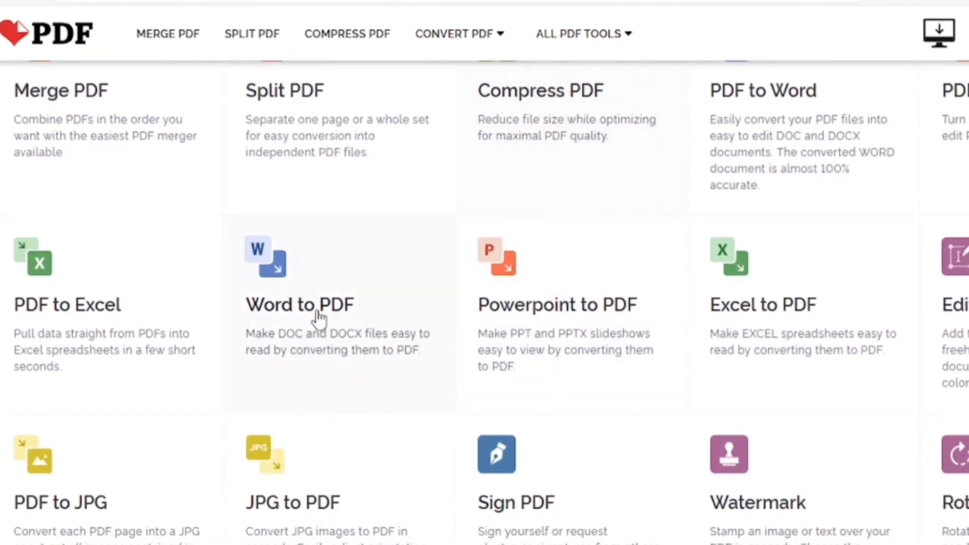
- Upload the Word file iNTRODUCTION (1) to the Word to PDF converter
{"action": "left_click", "coordinate": [292, 283]}
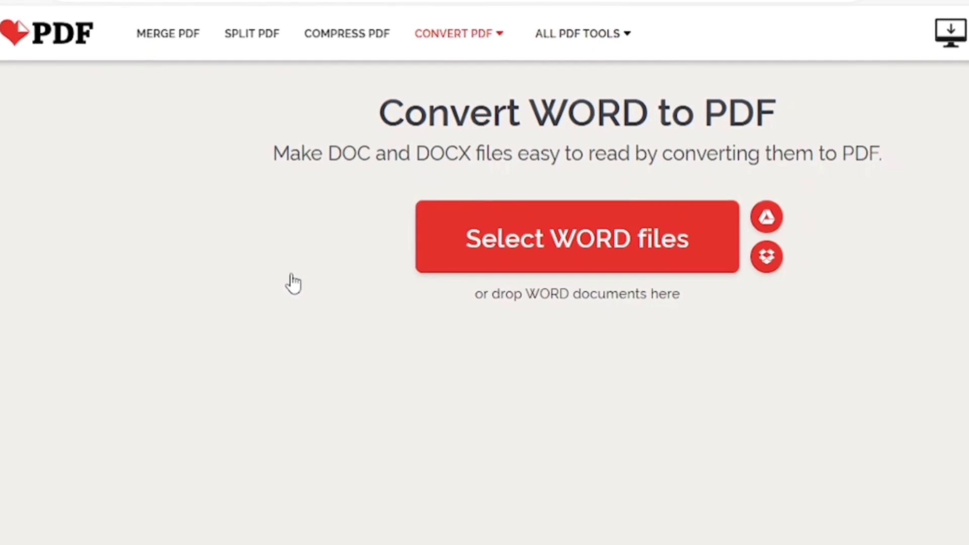
{"action": "left_click", "coordinate": [530, 234]}
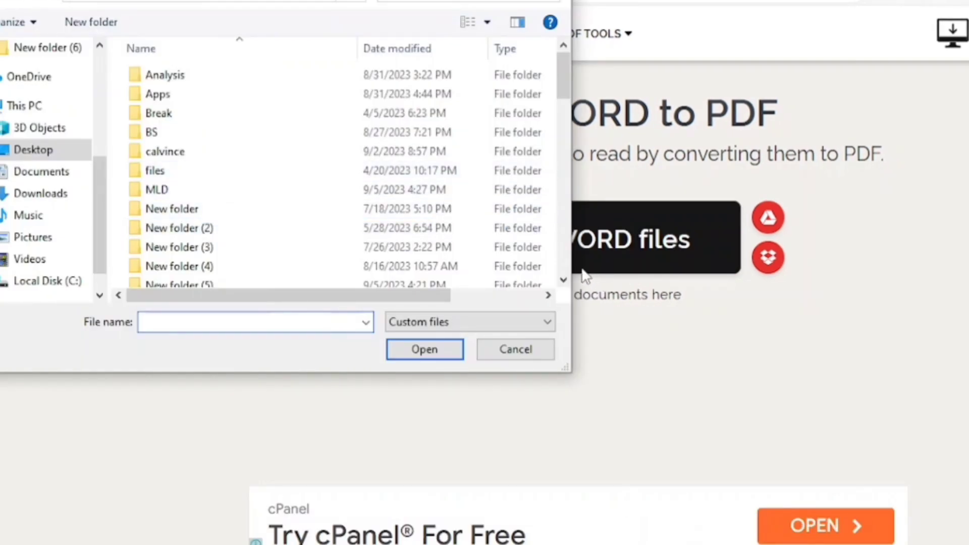
{"action": "left_click", "coordinate": [563, 280]}
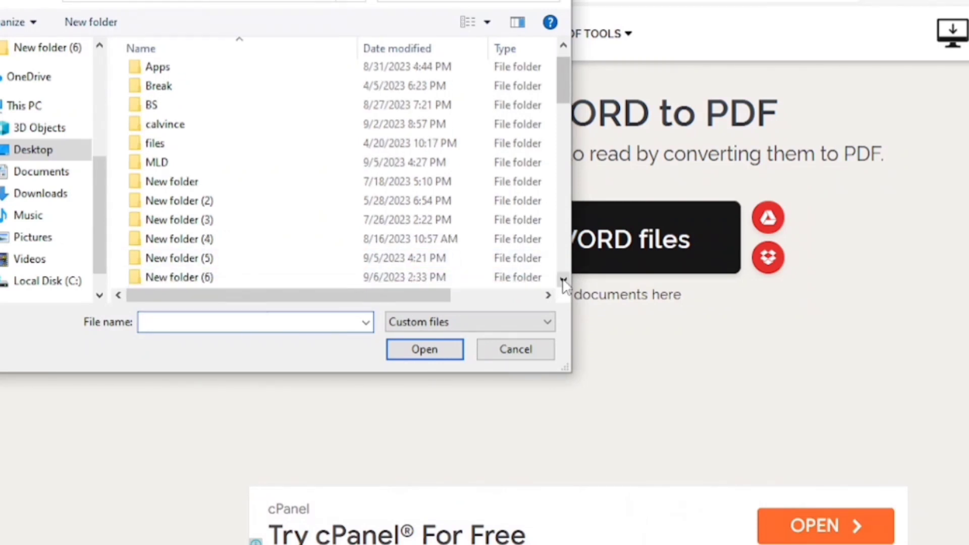
{"action": "left_click", "coordinate": [563, 281]}
{"action": "left_click", "coordinate": [563, 281]}
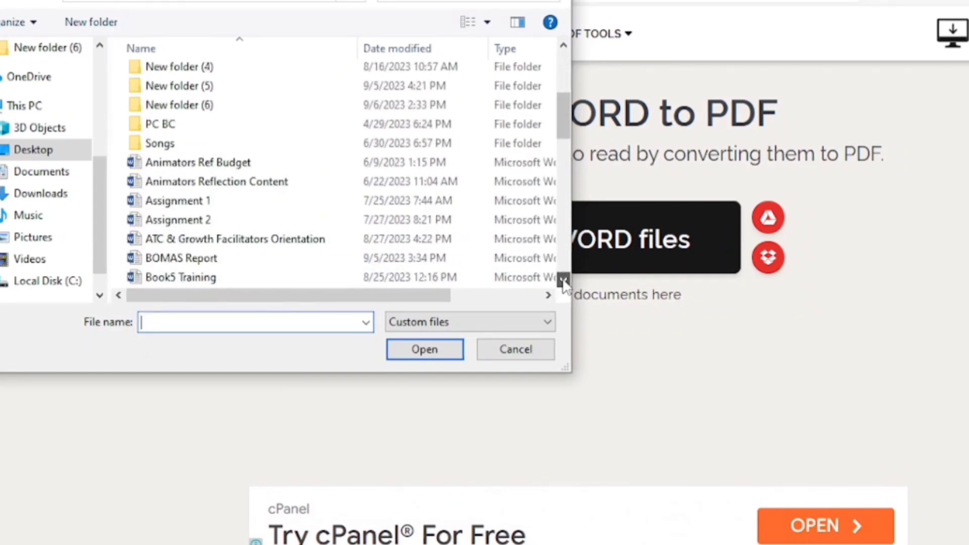
{"action": "left_click", "coordinate": [563, 280]}
{"action": "left_click", "coordinate": [563, 280]}
{"action": "left_click", "coordinate": [563, 281]}
{"action": "left_click", "coordinate": [563, 281]}
{"action": "left_click", "coordinate": [563, 281]}
{"action": "left_click", "coordinate": [563, 280]}
{"action": "left_click", "coordinate": [563, 281]}
{"action": "left_click", "coordinate": [563, 280]}
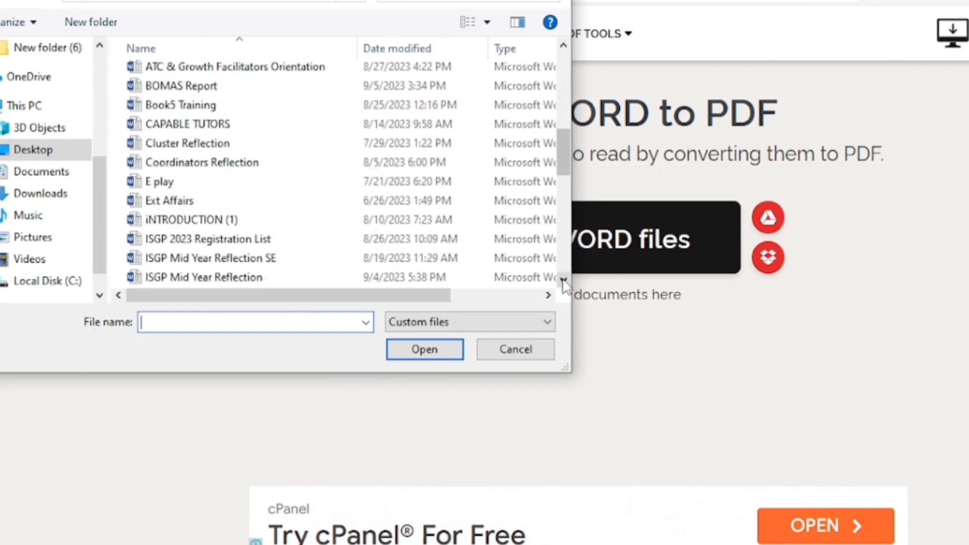
{"action": "left_click", "coordinate": [224, 226]}
{"action": "left_click", "coordinate": [401, 350]}
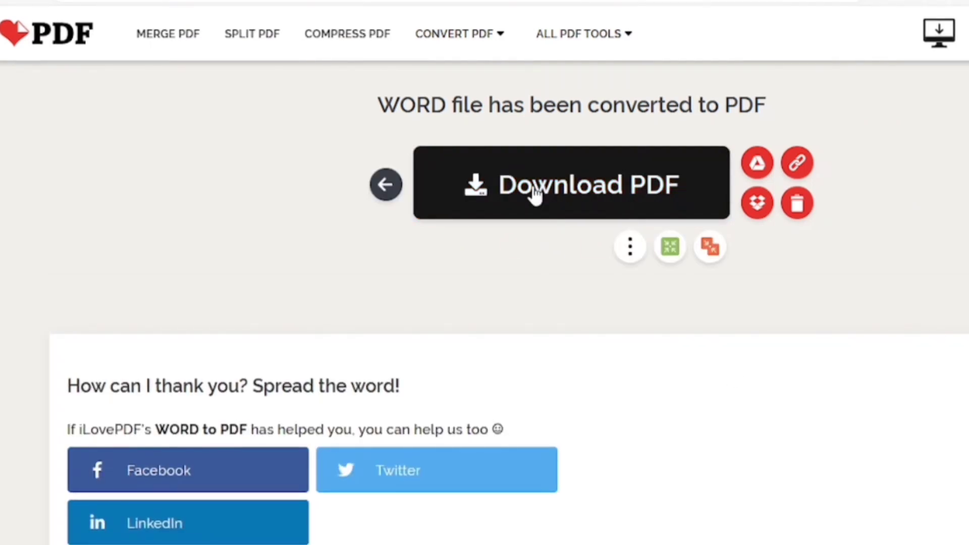
- Download iNTRODUCTION (1) (1).pdf and go back to the Convert WORD to PDF page
{"action": "left_click", "coordinate": [535, 194]}
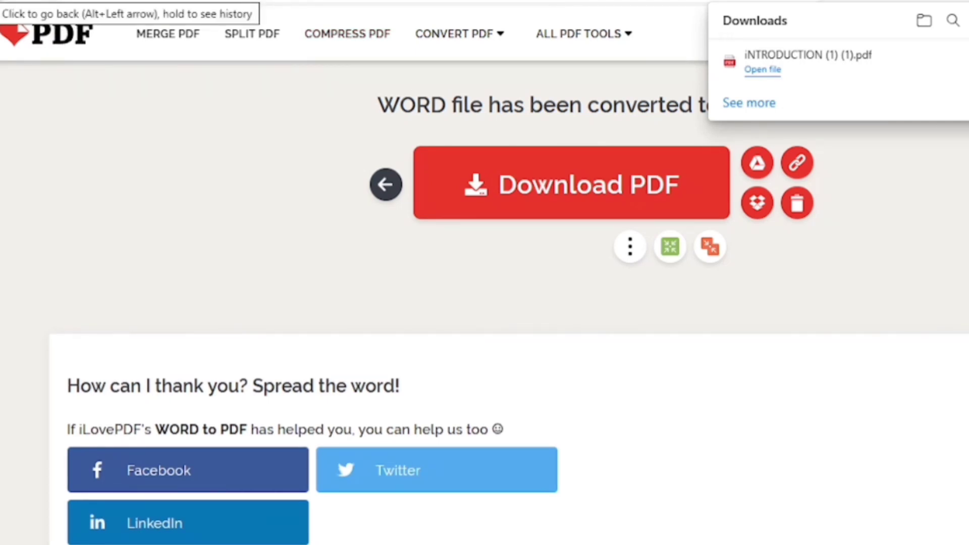
{"action": "key", "text": "alt+Left"}
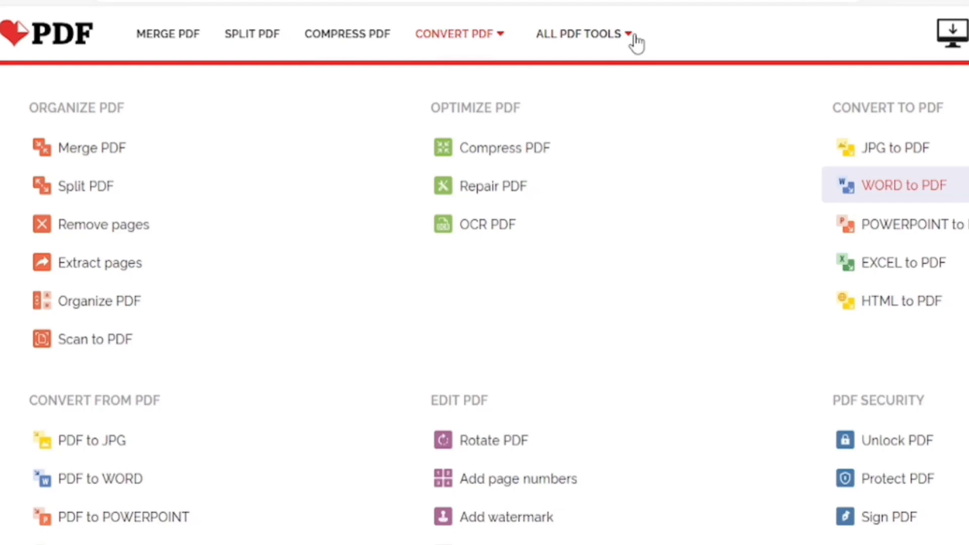
- Upload iNTRODUCTION (1) (1).pdf from Downloads to the PDF to EXCEL converter
{"action": "mouse_move", "coordinate": [514, 60]}
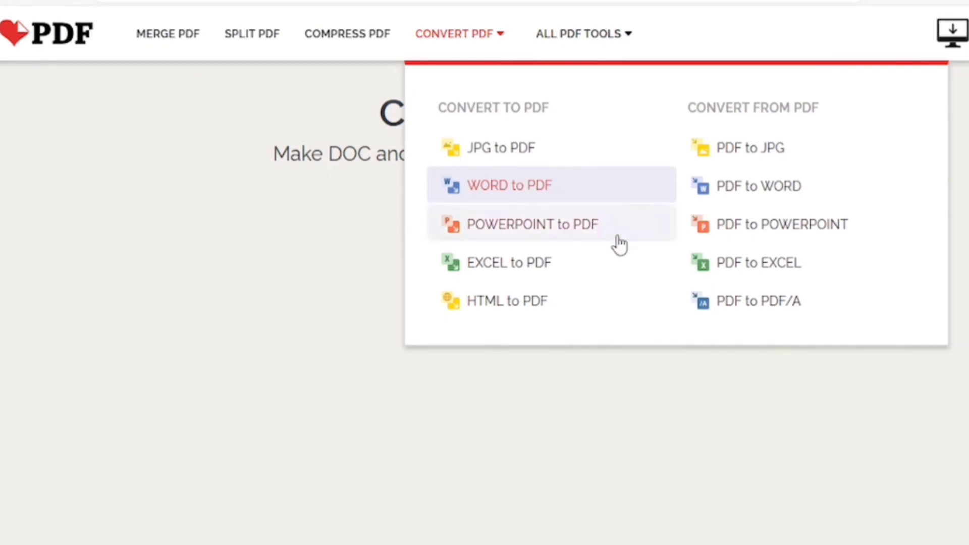
{"action": "left_click", "coordinate": [744, 271]}
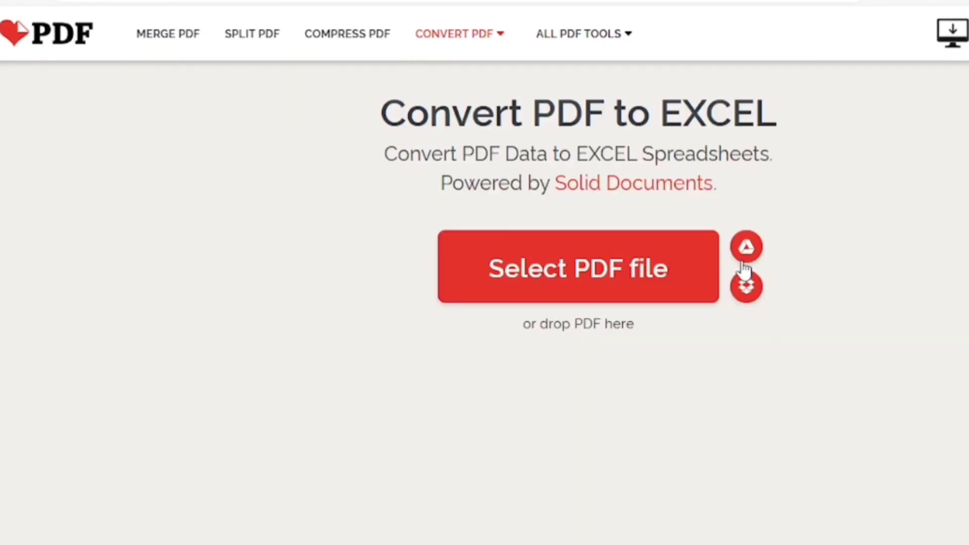
{"action": "left_click", "coordinate": [561, 281]}
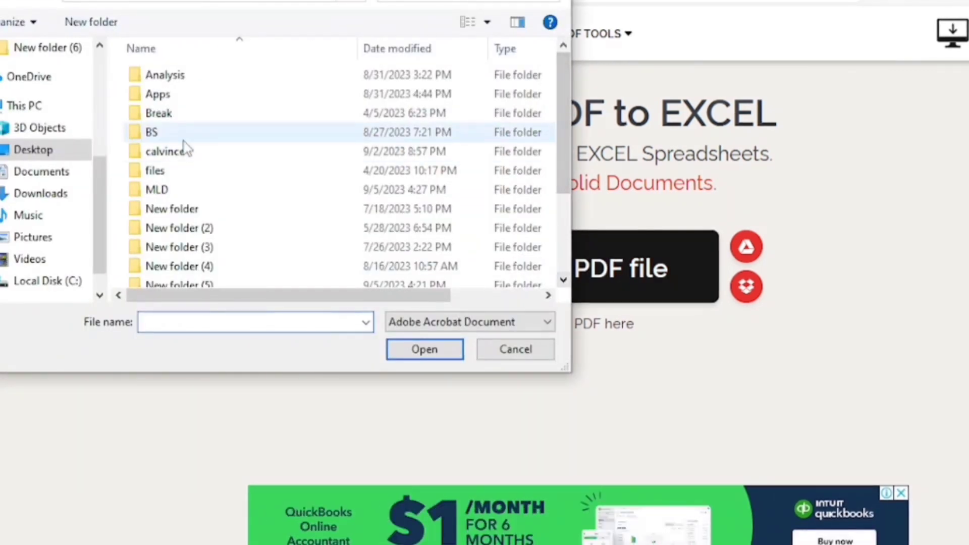
{"action": "left_click", "coordinate": [64, 201]}
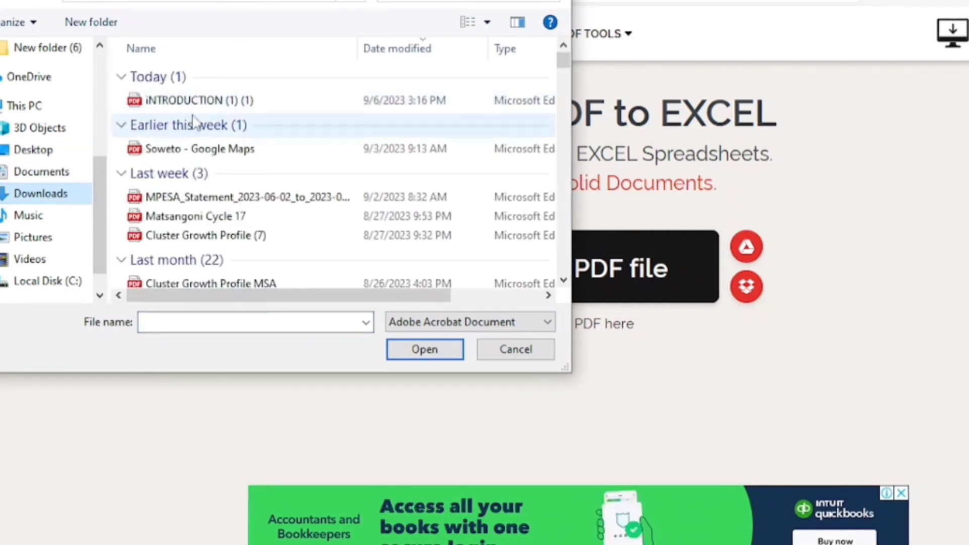
{"action": "left_click", "coordinate": [212, 107]}
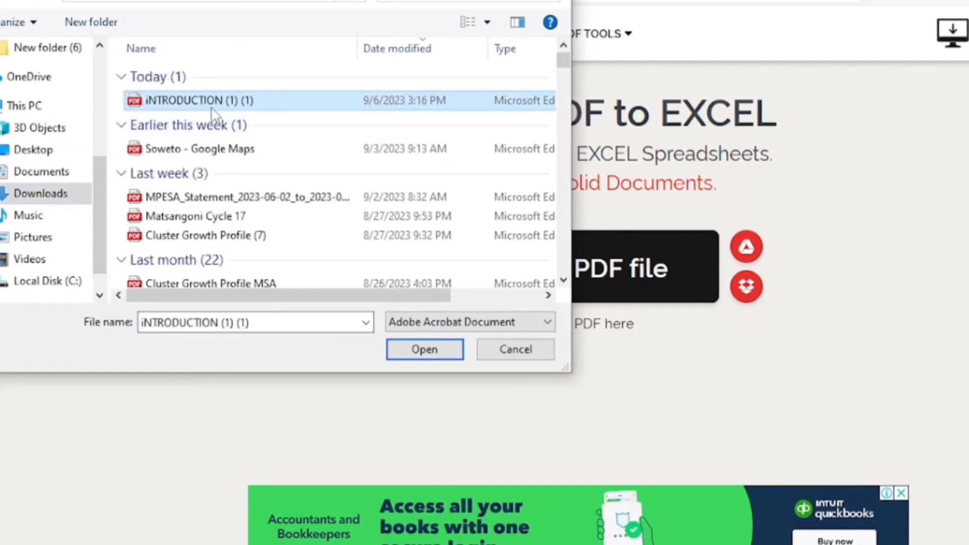
{"action": "left_click", "coordinate": [425, 354]}
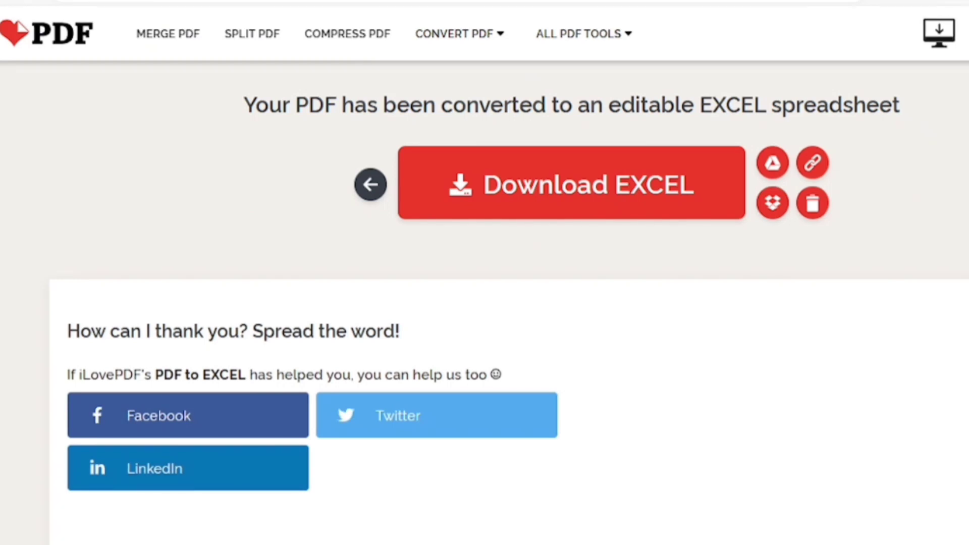
- Download the converted iNTRODUCTION (1) (1).xlsx and open it in Excel
{"action": "left_click", "coordinate": [654, 197]}
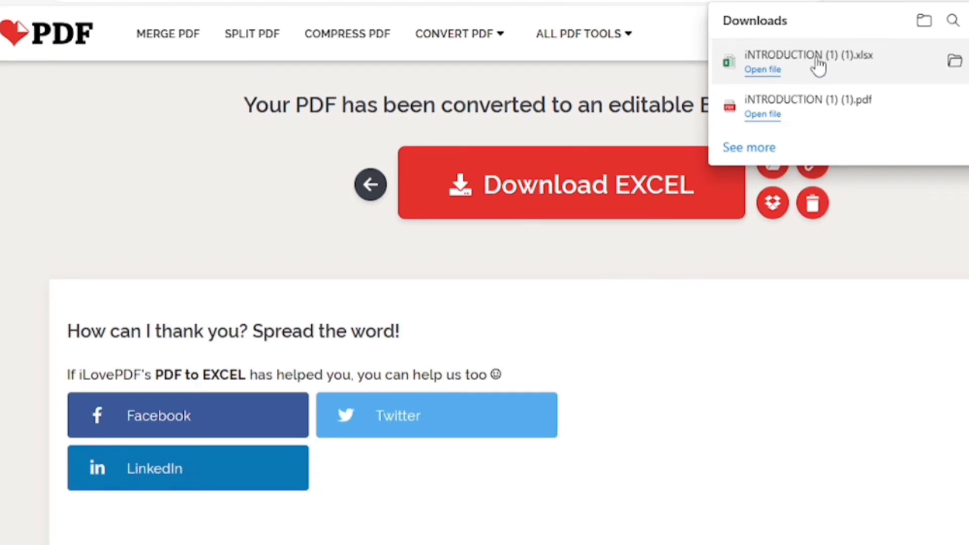
{"action": "left_click", "coordinate": [817, 60]}
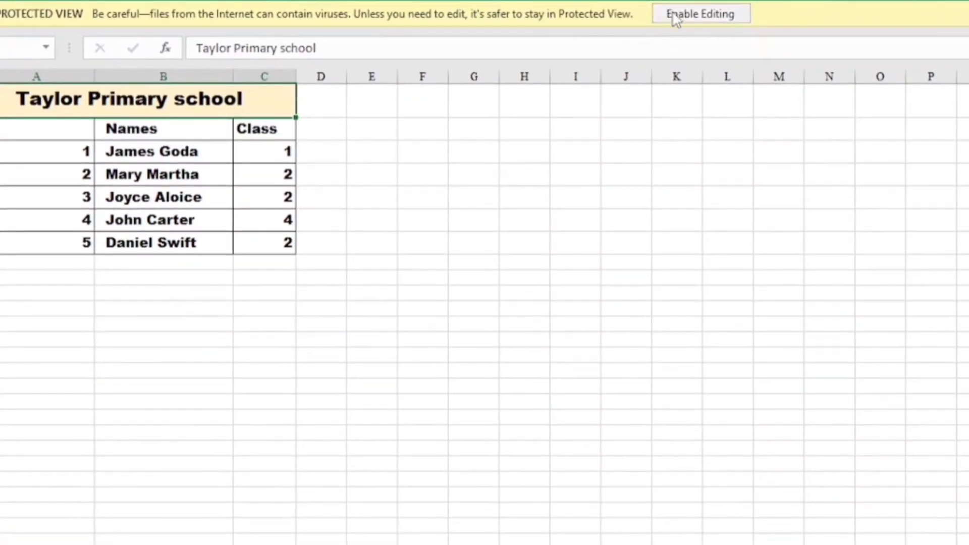
- Enable editing, then widen columns C, B and A of the Taylor Primary school table
{"action": "left_click", "coordinate": [671, 14]}
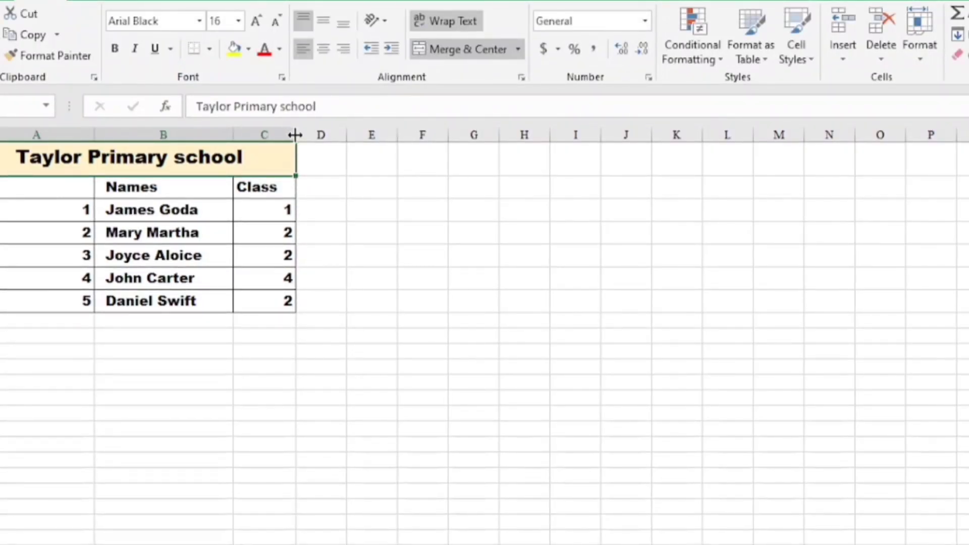
{"action": "left_click_drag", "start_coordinate": [293, 133], "coordinate": [374, 121]}
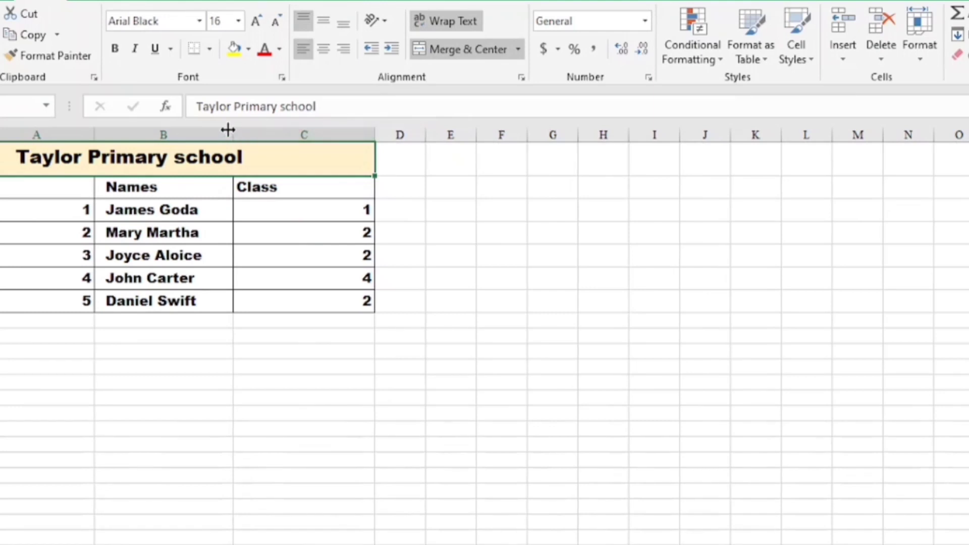
{"action": "left_click_drag", "start_coordinate": [233, 128], "coordinate": [304, 128]}
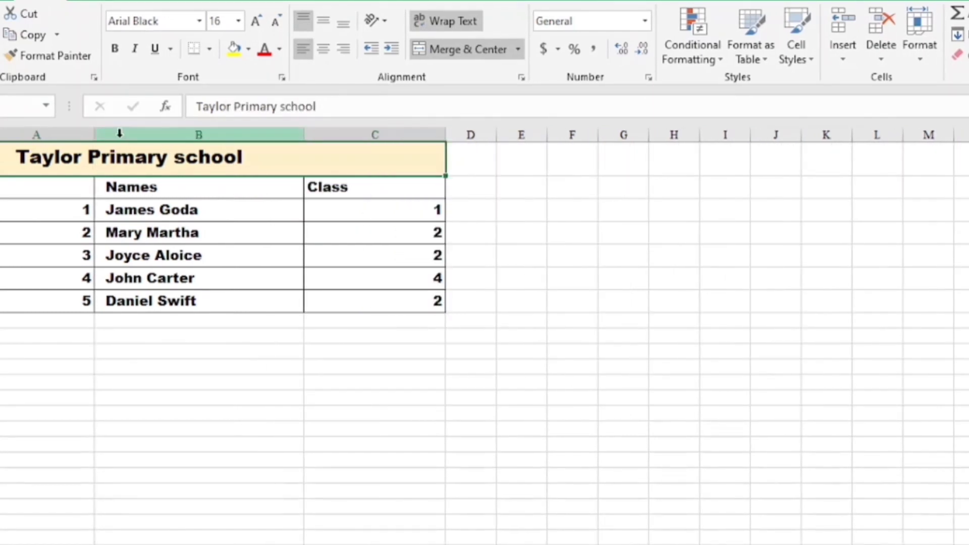
{"action": "left_click_drag", "start_coordinate": [92, 132], "coordinate": [153, 132]}
{"action": "left_click", "coordinate": [458, 367]}
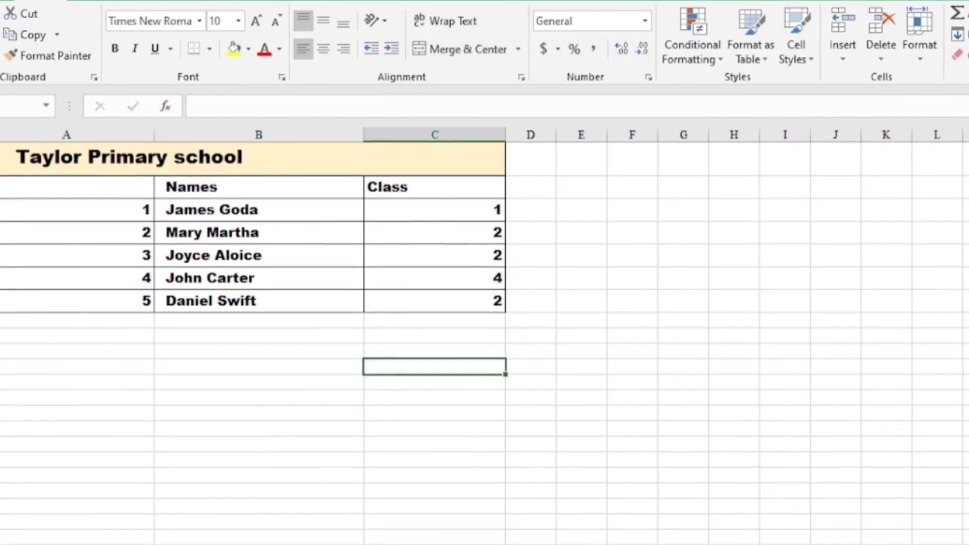